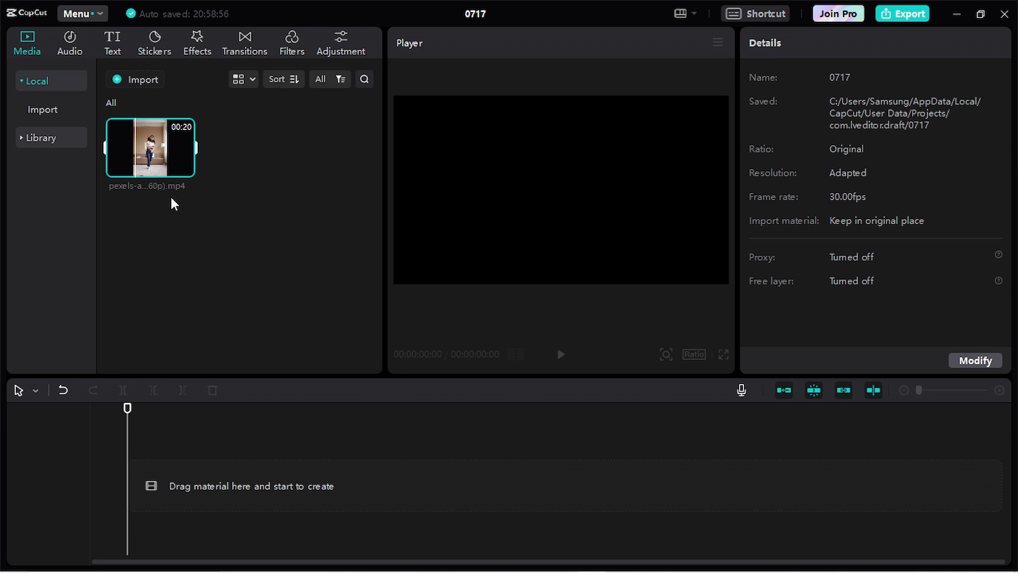
Add the dance clip to the timeline and enlarge it to 151% in the player.
{"action": "left_click_drag", "start_coordinate": [188, 170], "coordinate": [159, 495]}
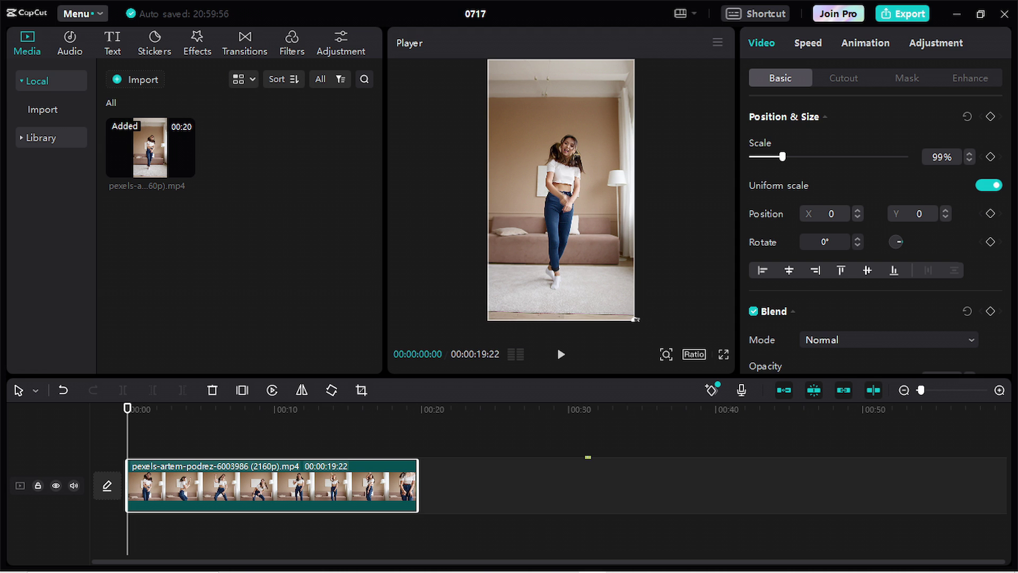
{"action": "left_click_drag", "start_coordinate": [636, 318], "coordinate": [695, 374]}
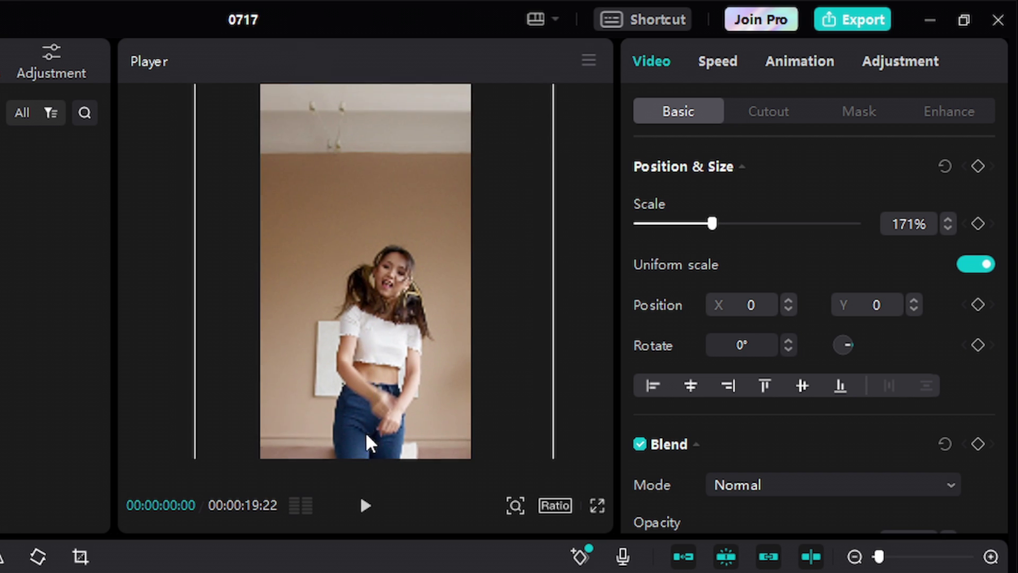
{"action": "mouse_move", "coordinate": [370, 443]}
{"action": "left_mouse_down"}
{"action": "mouse_move", "coordinate": [529, 125]}
{"action": "mouse_move", "coordinate": [504, 157]}
{"action": "left_mouse_up"}
{"action": "left_click_drag", "start_coordinate": [392, 65], "coordinate": [402, 106]}
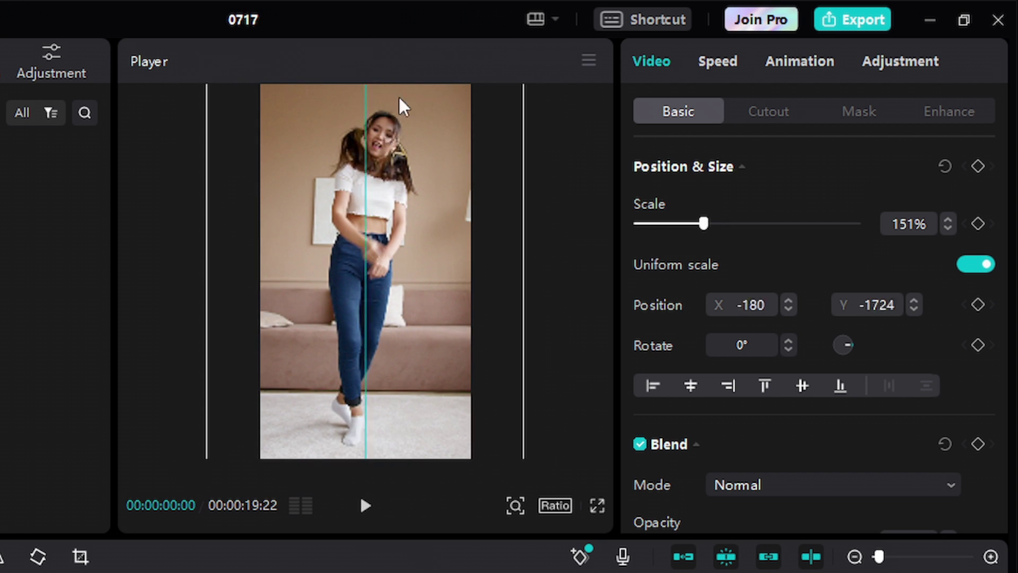
Reposition the enlarged video so the dancer's upper body fills the vertical frame.
{"action": "mouse_move", "coordinate": [403, 106]}
{"action": "left_mouse_down"}
{"action": "mouse_move", "coordinate": [375, 238]}
{"action": "mouse_move", "coordinate": [366, 228]}
{"action": "left_mouse_up"}
{"action": "left_click", "coordinate": [554, 286]}
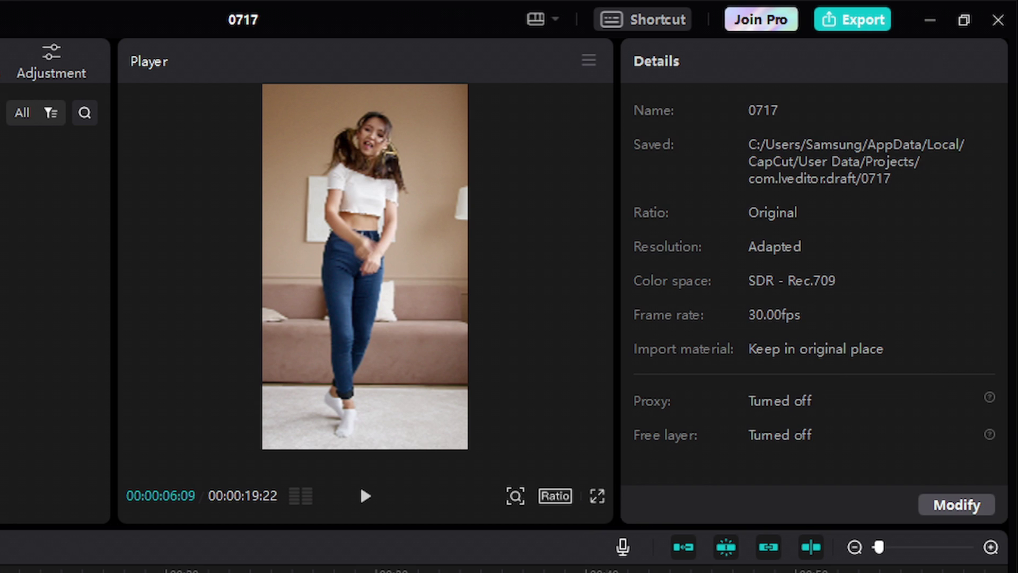
{"action": "left_click_drag", "start_coordinate": [378, 195], "coordinate": [386, 186]}
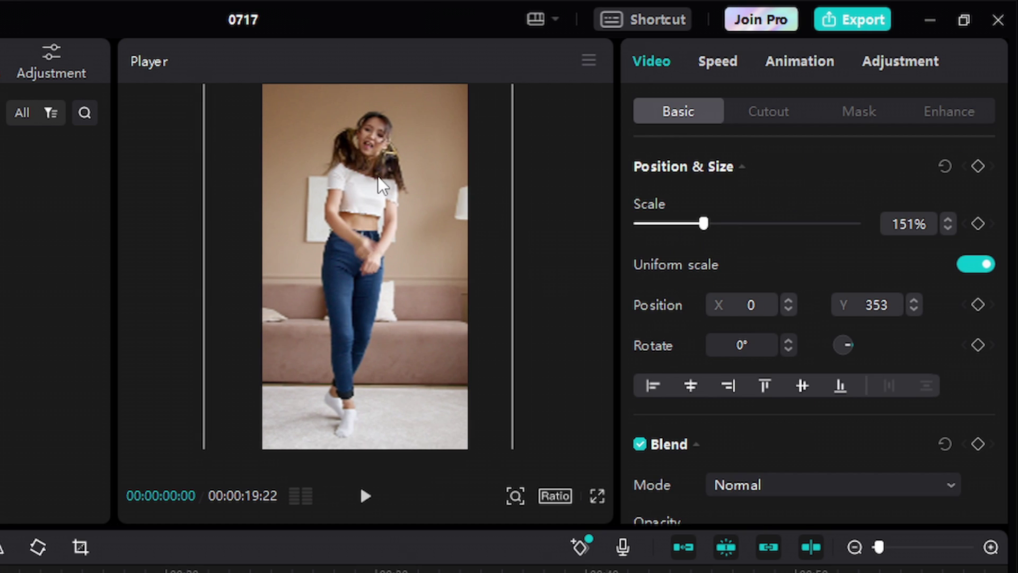
{"action": "key", "text": "ctrl+z"}
{"action": "left_click", "coordinate": [550, 284]}
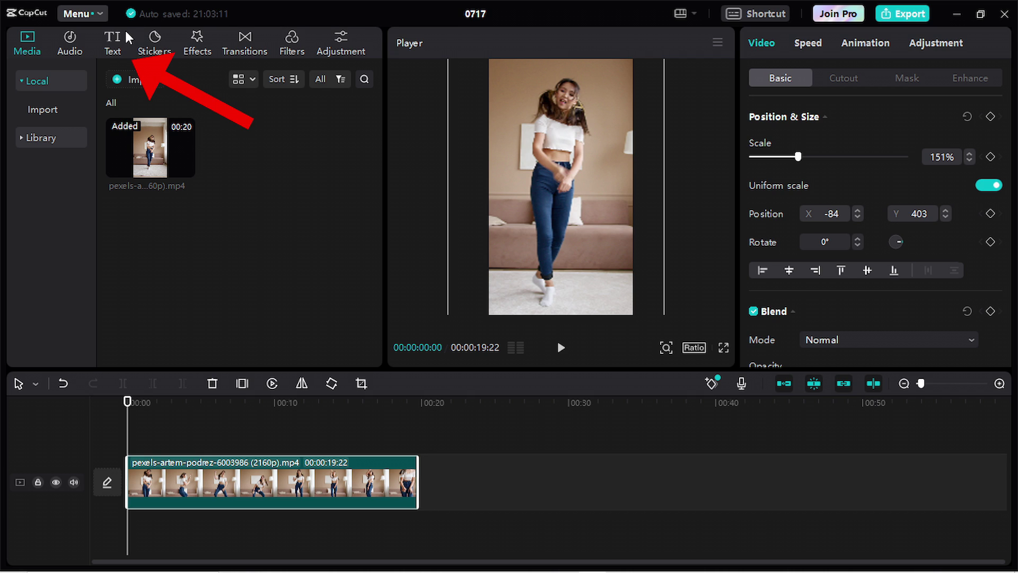
Place a Default text clip on its own track above the dance video and select its placeholder.
{"action": "left_click", "coordinate": [105, 37]}
{"action": "mouse_move", "coordinate": [137, 117]}
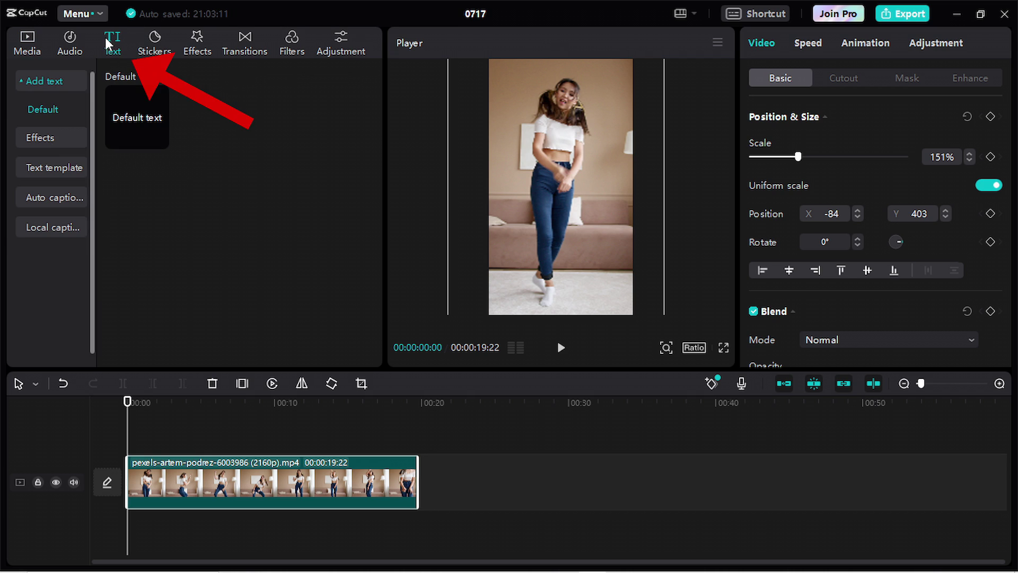
{"action": "left_click", "coordinate": [128, 116]}
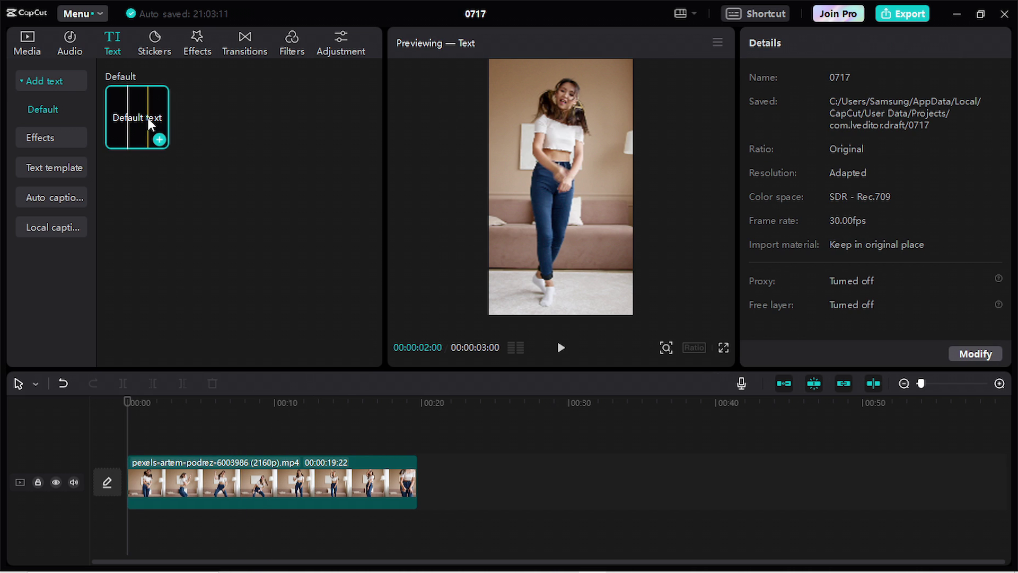
{"action": "left_click_drag", "start_coordinate": [146, 139], "coordinate": [132, 438]}
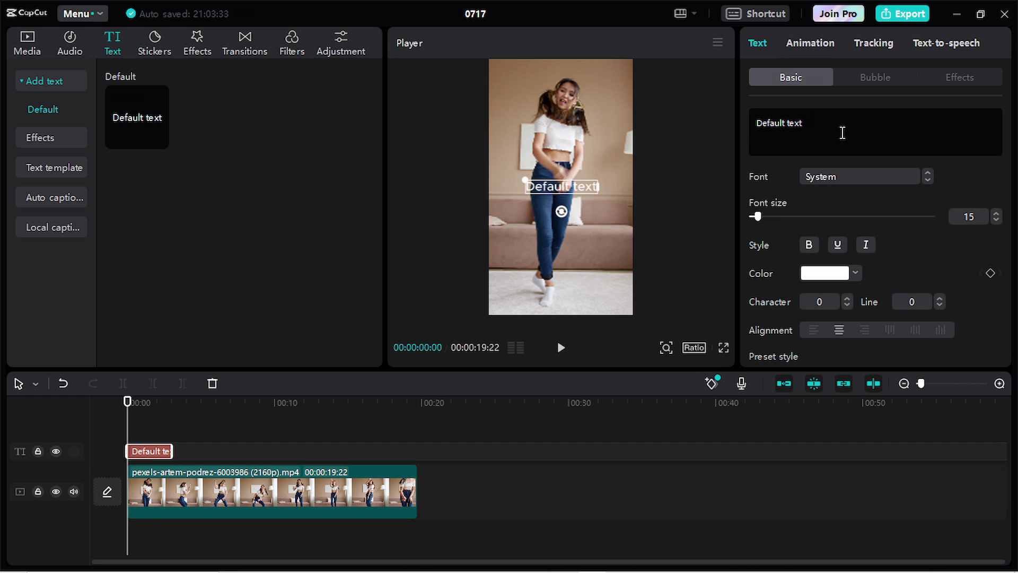
{"action": "left_click_drag", "start_coordinate": [841, 132], "coordinate": [784, 107]}
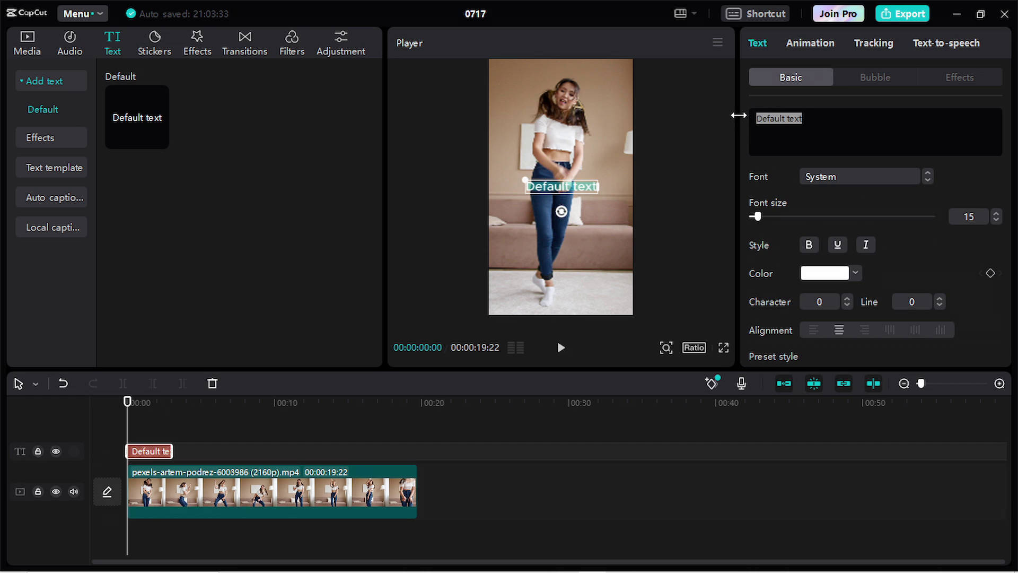
Replace the text with a single 'o' and enlarge it to font size 170.
{"action": "type", "text": "o"}
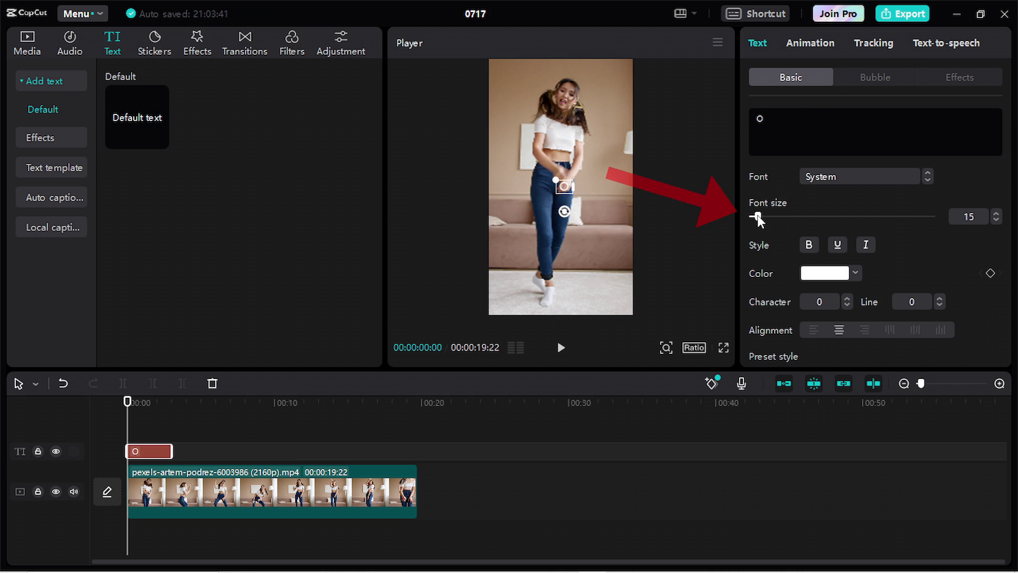
{"action": "left_click_drag", "start_coordinate": [758, 217], "coordinate": [794, 216]}
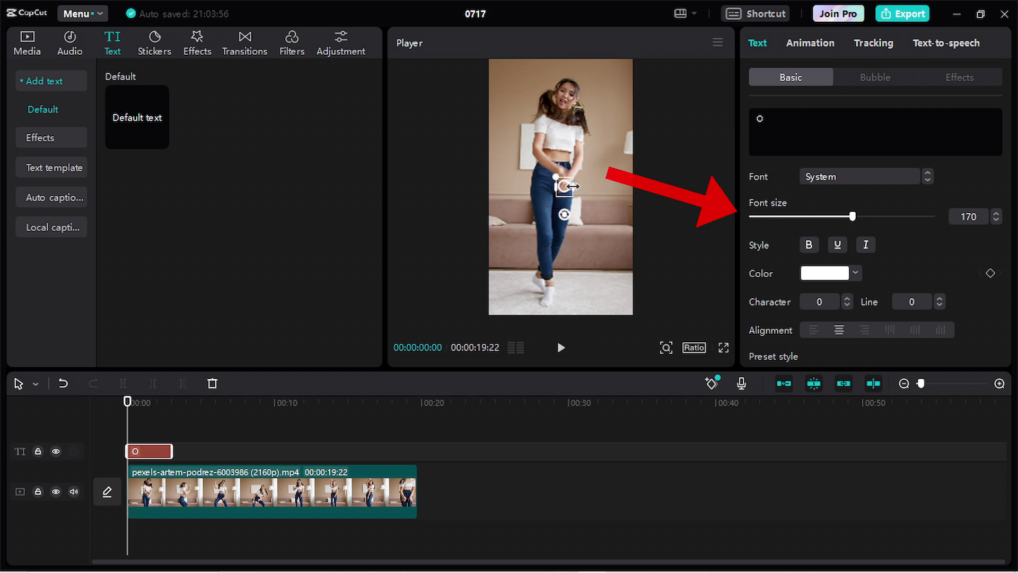
{"action": "mouse_move", "coordinate": [573, 186]}
{"action": "left_mouse_down"}
{"action": "mouse_move", "coordinate": [605, 185]}
{"action": "mouse_move", "coordinate": [558, 112]}
{"action": "left_mouse_up"}
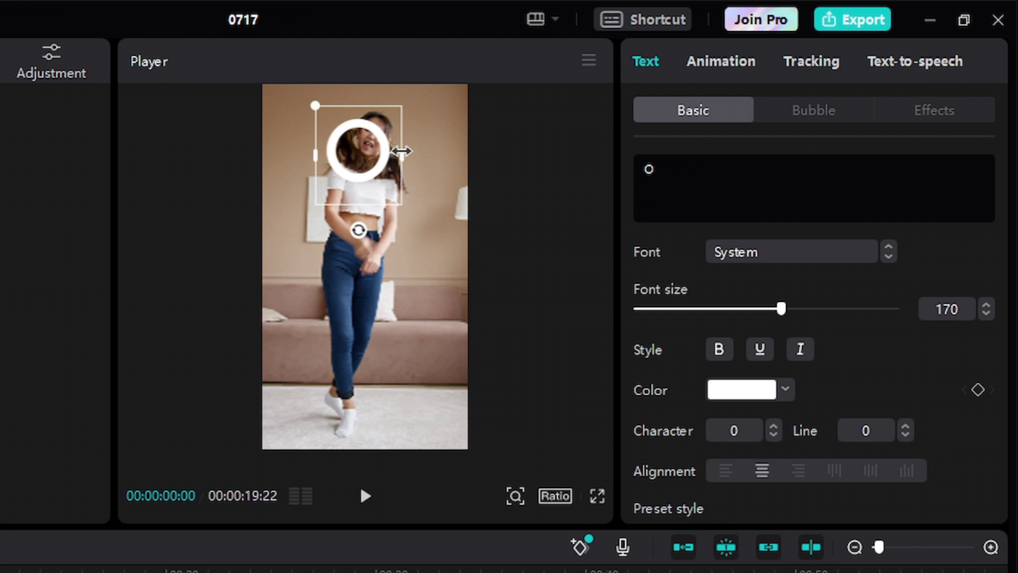
Set the font to LEMONMILK-Light and centre the ring over the dancer's face.
{"action": "left_click", "coordinate": [794, 257]}
{"action": "left_click", "coordinate": [797, 260]}
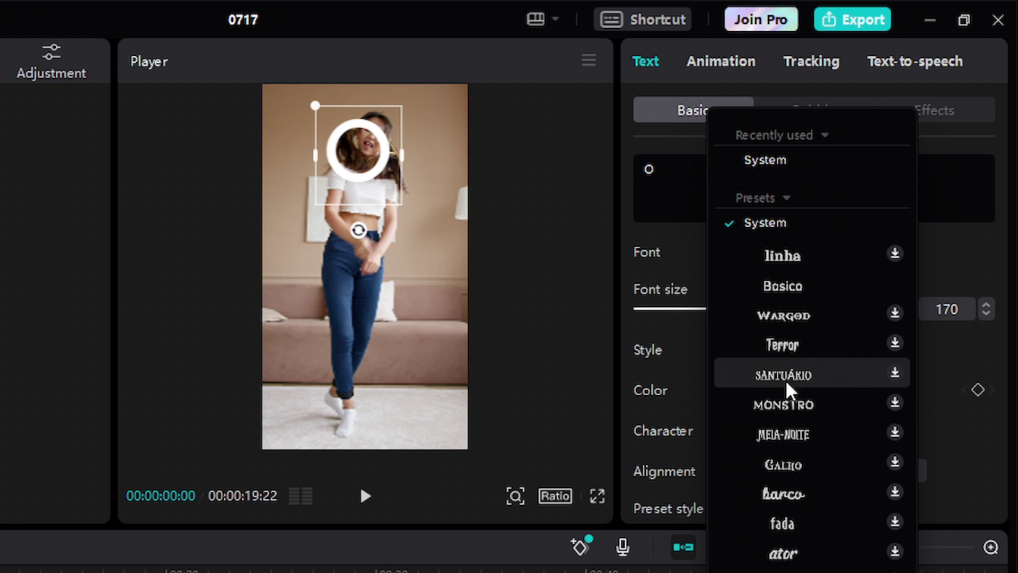
{"action": "scroll", "coordinate": [854, 257], "scroll_direction": "down", "scroll_amount": 10}
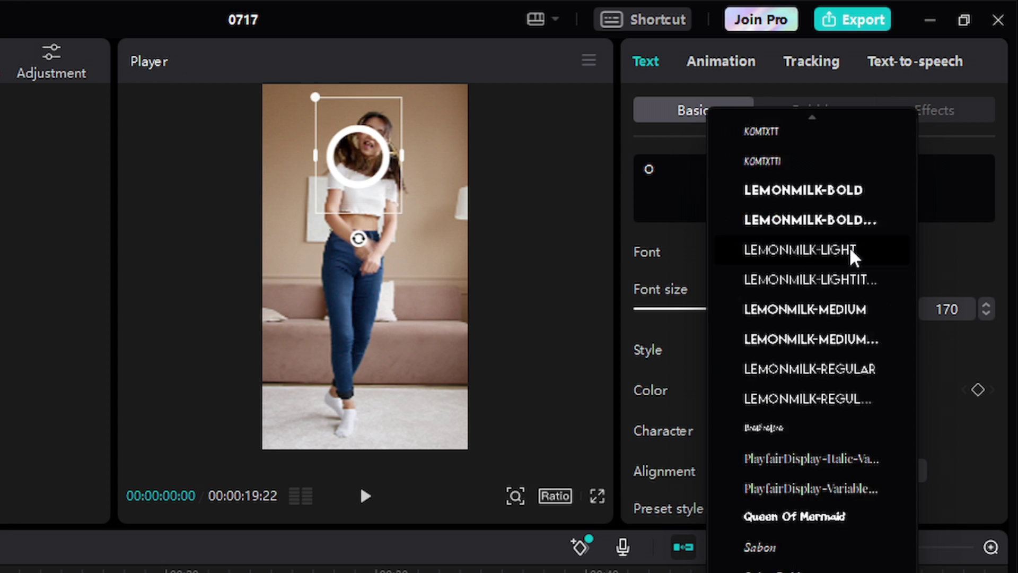
{"action": "left_click", "coordinate": [853, 257]}
{"action": "left_click_drag", "start_coordinate": [359, 159], "coordinate": [368, 143]}
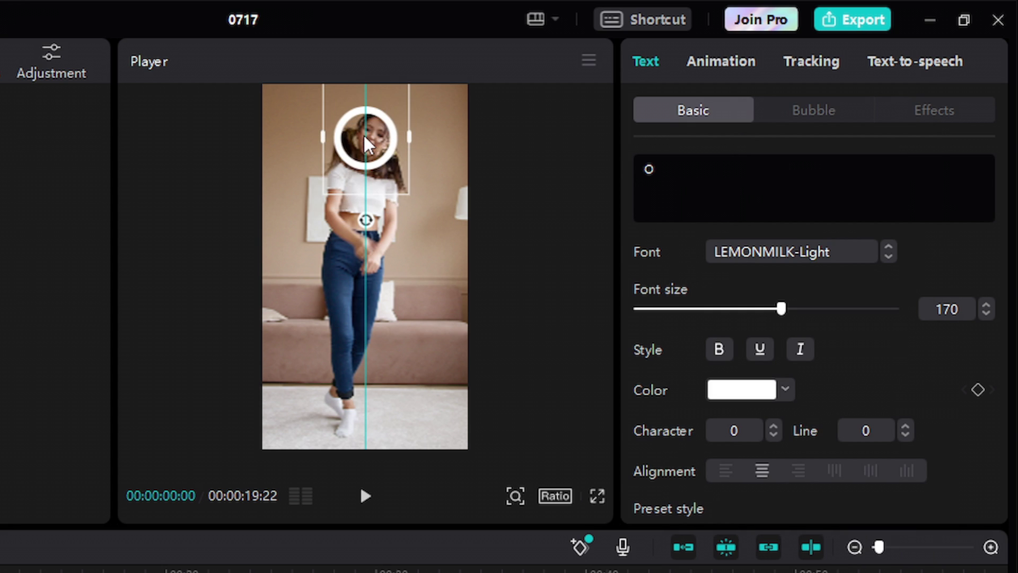
Shift the dance video to position -157/375 so the face sits inside the ring.
{"action": "left_click", "coordinate": [50, 511]}
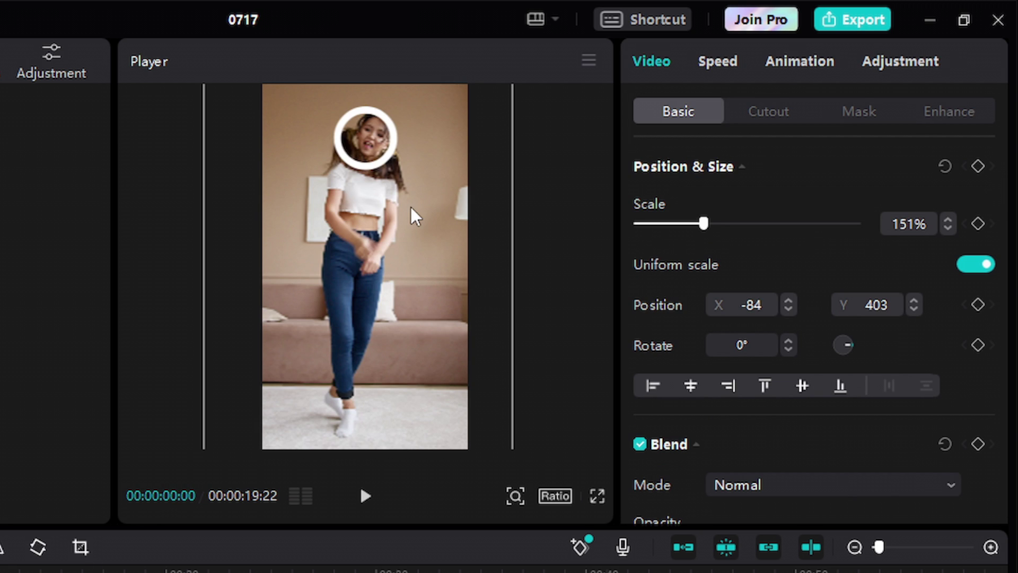
{"action": "left_click_drag", "start_coordinate": [417, 214], "coordinate": [410, 212]}
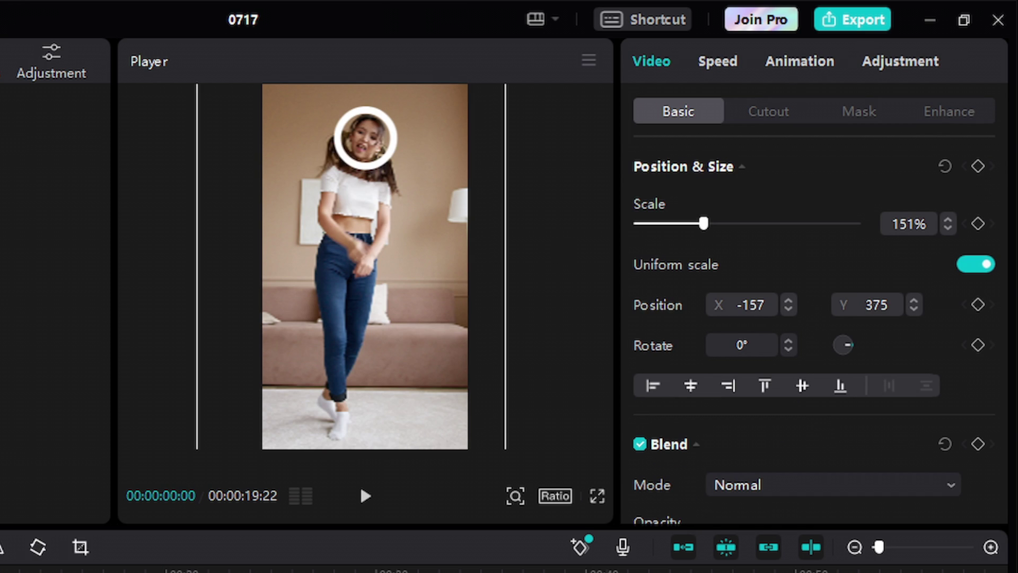
{"action": "key", "text": "ctrl+z"}
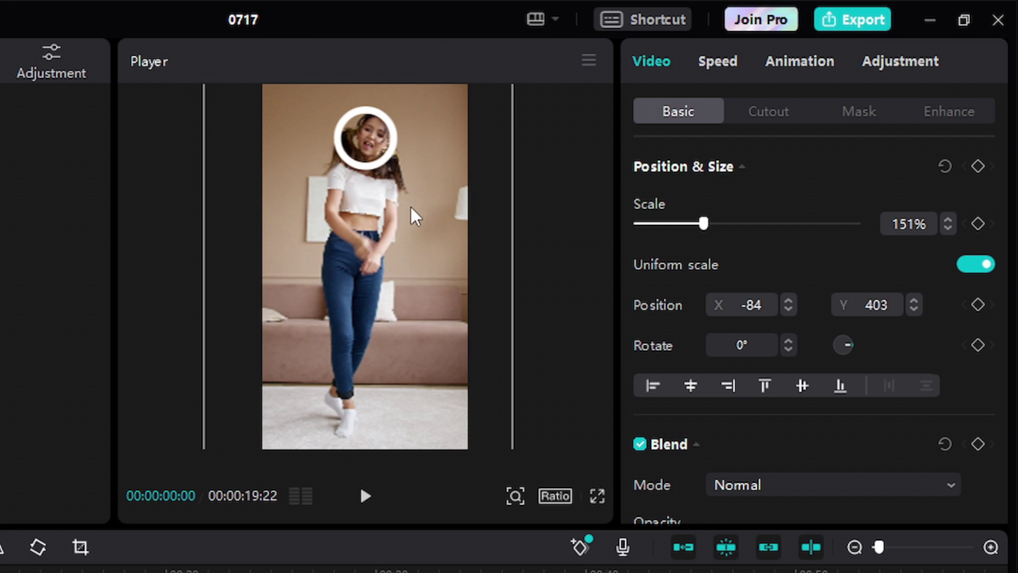
{"action": "key", "text": "ctrl+shift+z"}
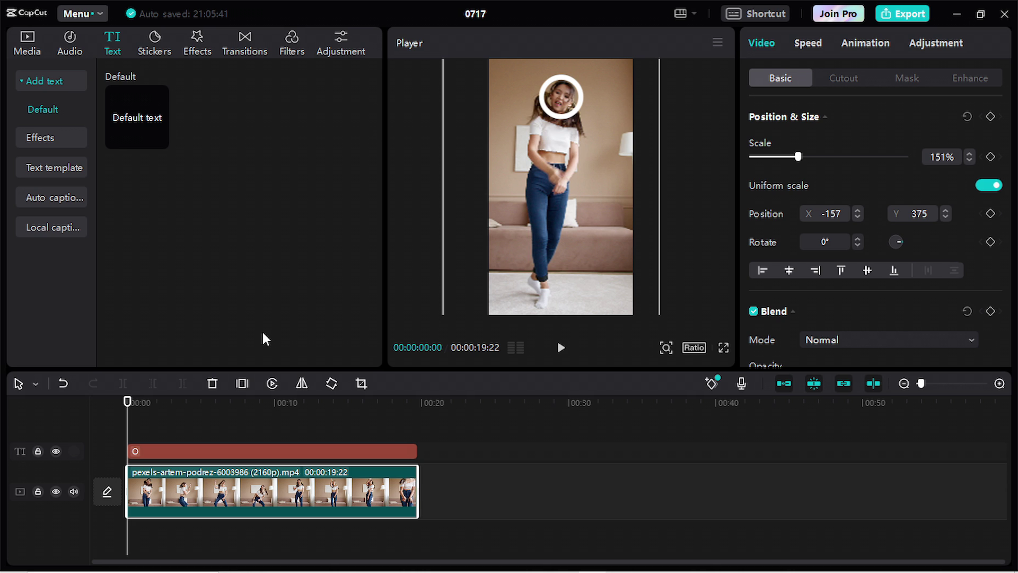
Set the first Position & Size keyframe and shift the video so the face fits the circle.
{"action": "key", "text": "Right"}
{"action": "key", "text": "Right"}
{"action": "key", "text": "Right"}
{"action": "key", "text": "Right"}
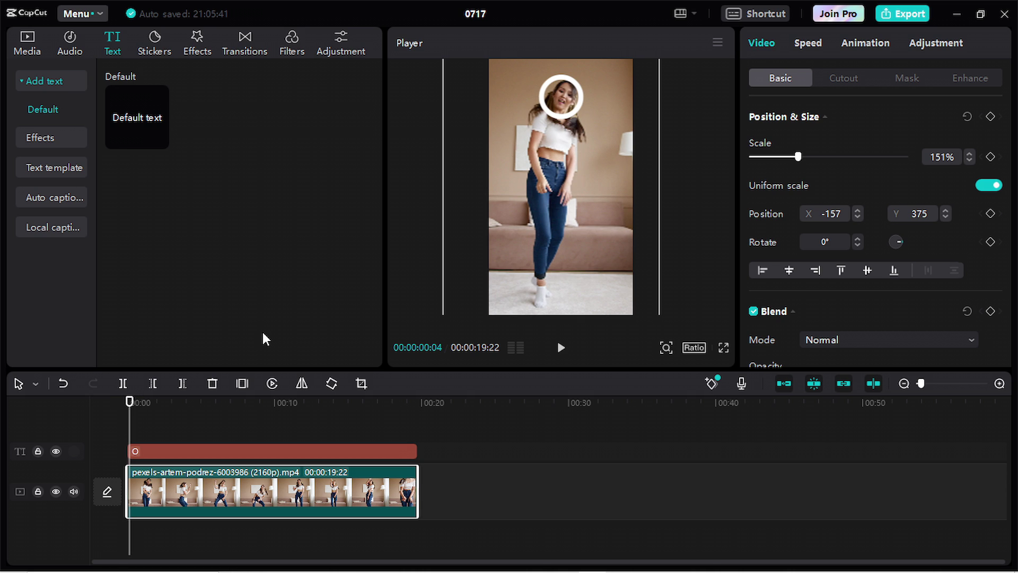
{"action": "key", "text": "Right"}
{"action": "key", "text": "Right"}
{"action": "key", "text": "Right"}
{"action": "key", "text": "Right"}
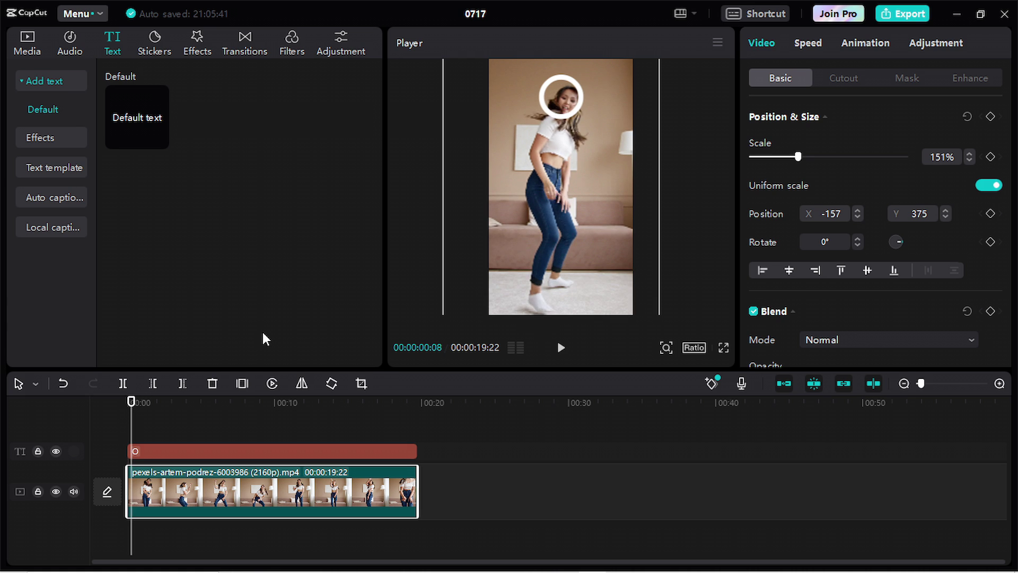
{"action": "key", "text": "Left"}
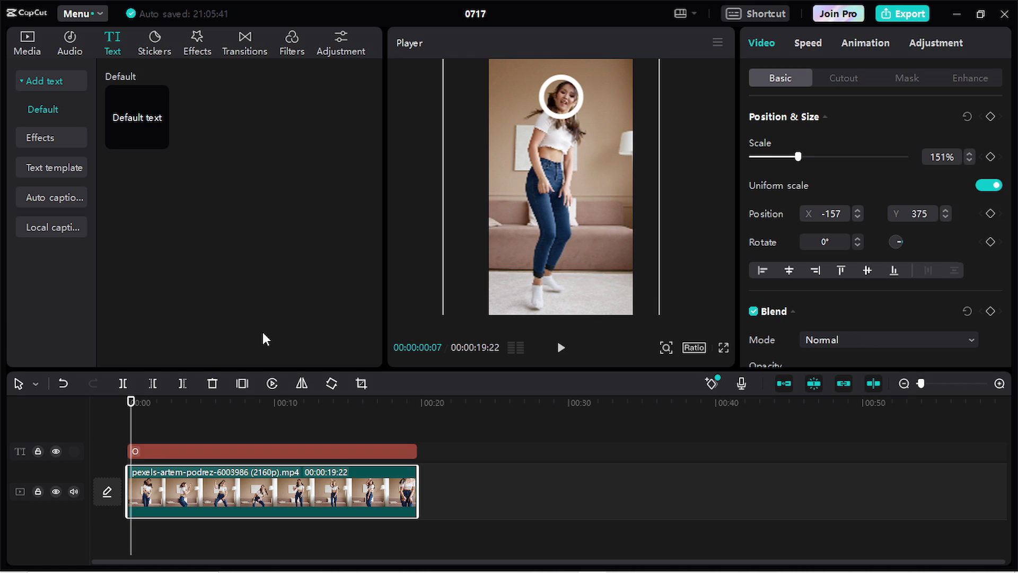
{"action": "left_click", "coordinate": [991, 121]}
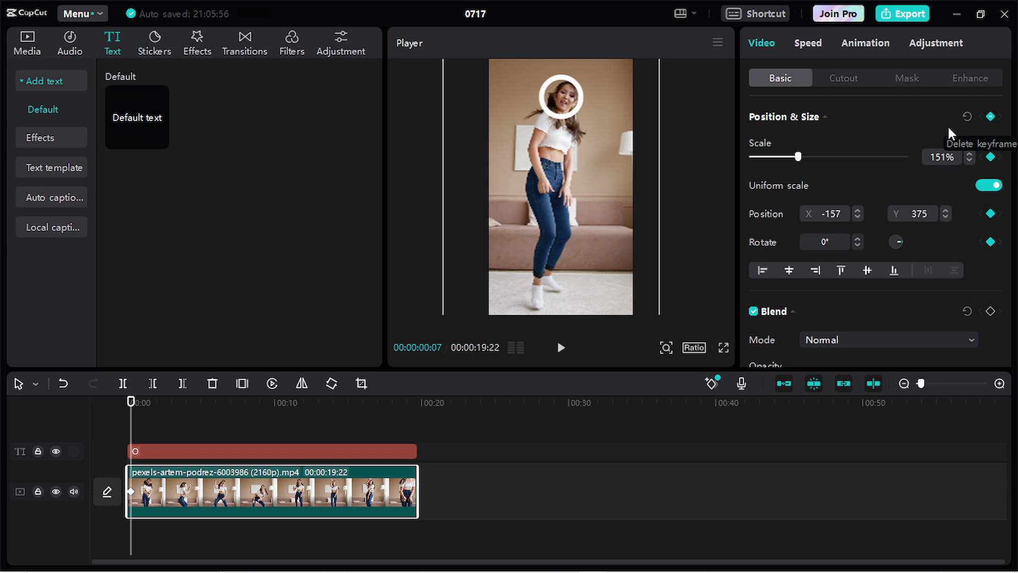
{"action": "left_click_drag", "start_coordinate": [623, 133], "coordinate": [618, 131]}
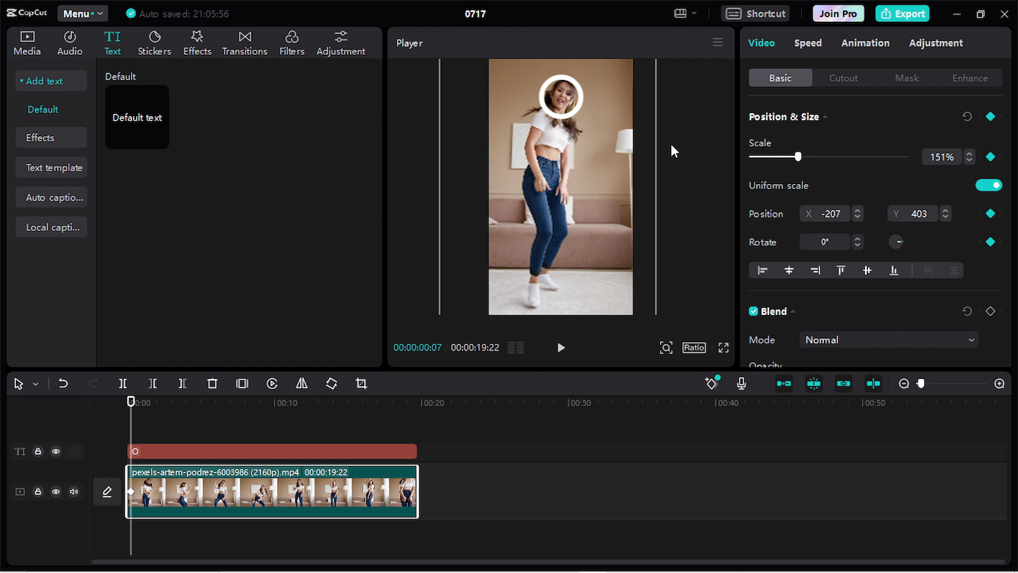
Add keyframes a few frames later and move the video up to keep the face centred.
{"action": "key", "text": "Right"}
{"action": "key", "text": "Right"}
{"action": "key", "text": "Right"}
{"action": "key", "text": "Right"}
{"action": "key", "text": "Right"}
{"action": "key", "text": "Right"}
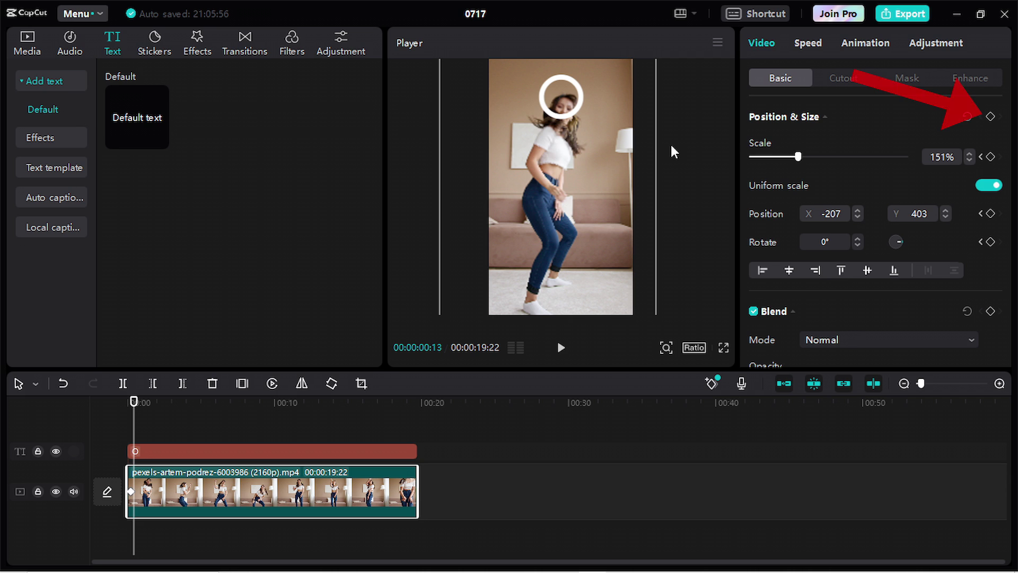
{"action": "key", "text": "Left"}
{"action": "key", "text": "Left"}
{"action": "key", "text": "Left"}
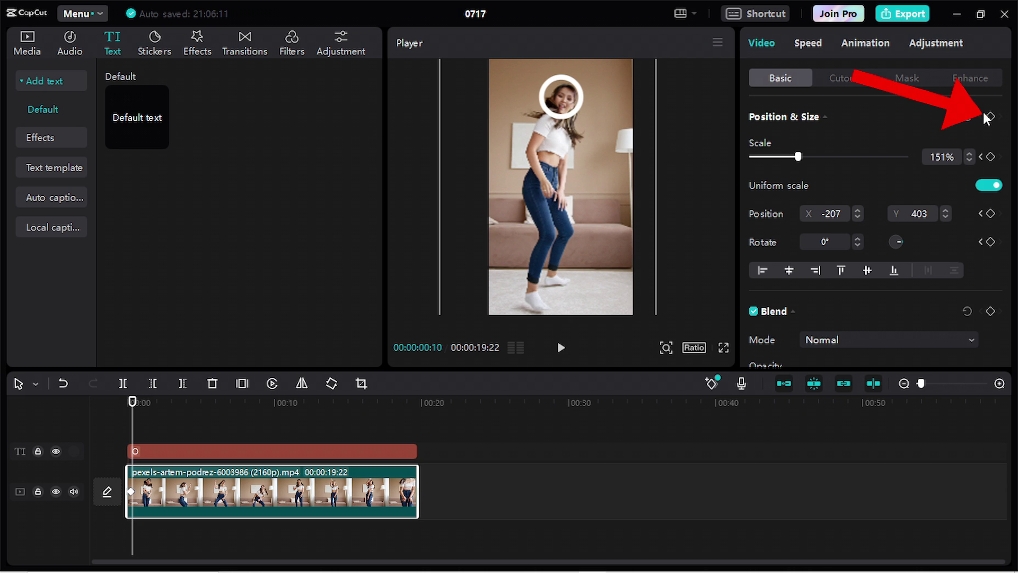
{"action": "left_click", "coordinate": [990, 116]}
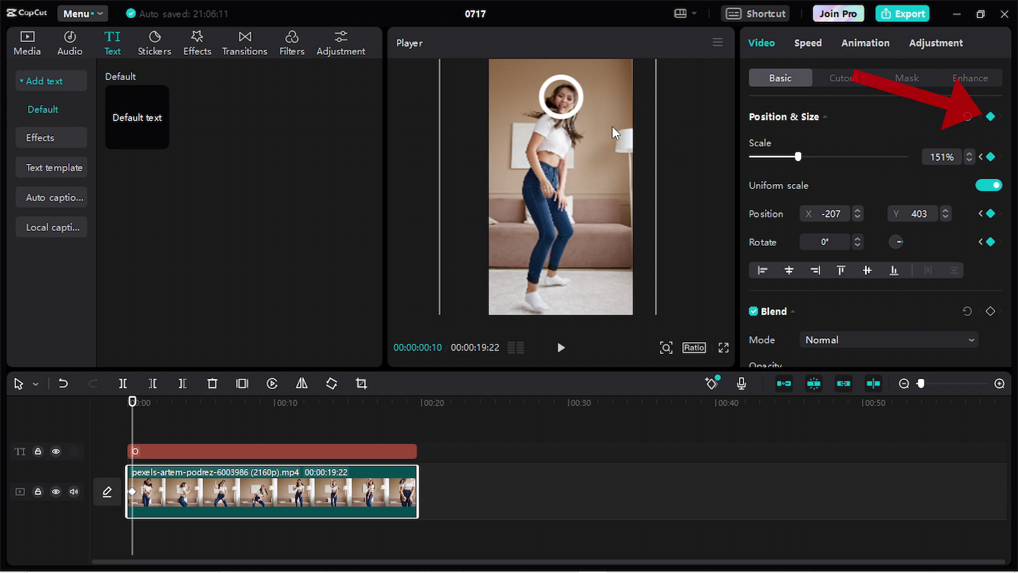
{"action": "key", "text": "Right"}
{"action": "key", "text": "Right"}
{"action": "key", "text": "Right"}
{"action": "key", "text": "Right"}
{"action": "key", "text": "Right"}
{"action": "key", "text": "Right"}
{"action": "key", "text": "Right"}
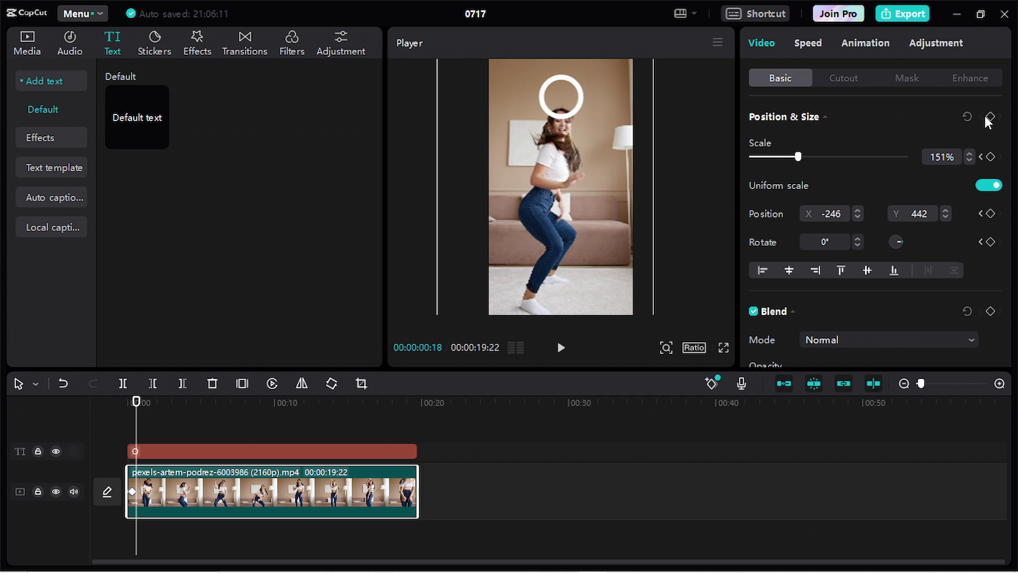
{"action": "left_click", "coordinate": [990, 116]}
{"action": "left_click_drag", "start_coordinate": [579, 142], "coordinate": [579, 129]}
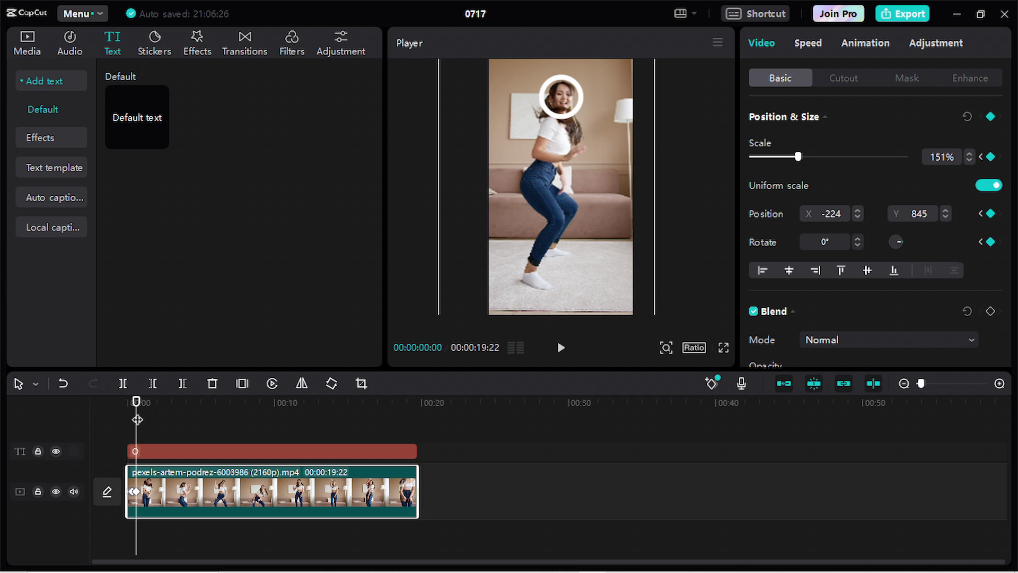
Return to the clip start and preview the keyframed motion.
{"action": "left_click_drag", "start_coordinate": [133, 401], "coordinate": [113, 395]}
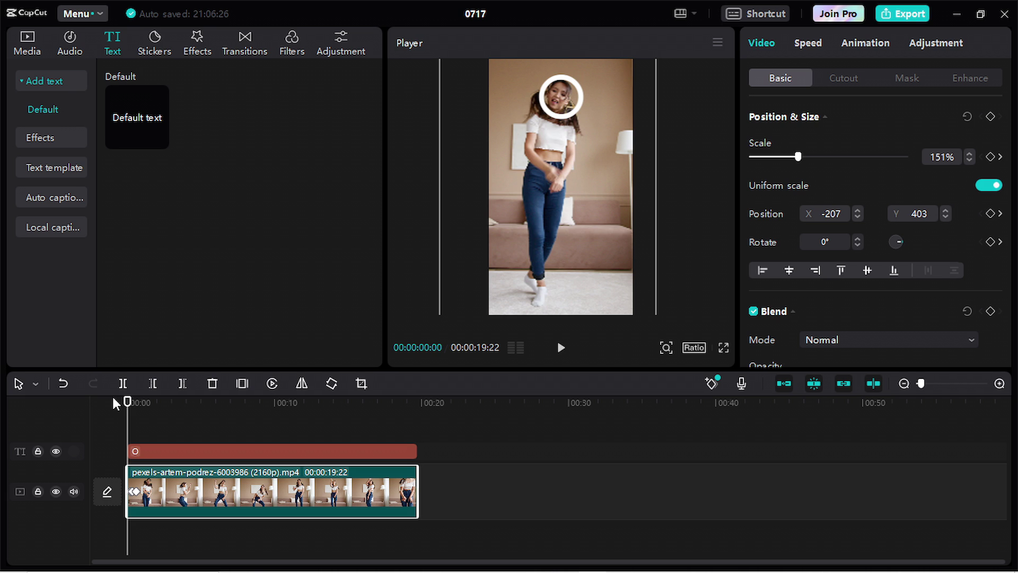
{"action": "key", "text": "space"}
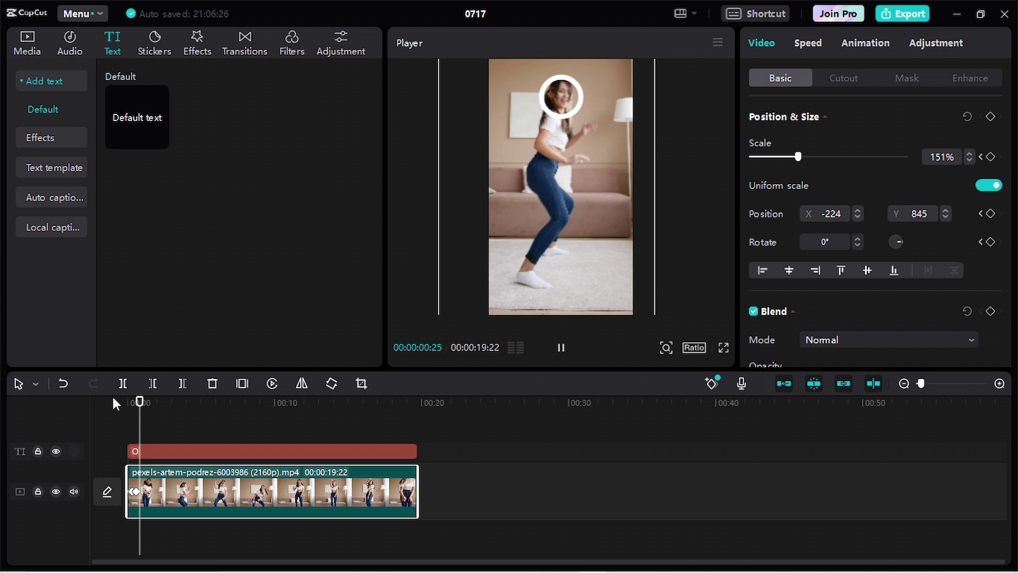
{"action": "key", "text": "space"}
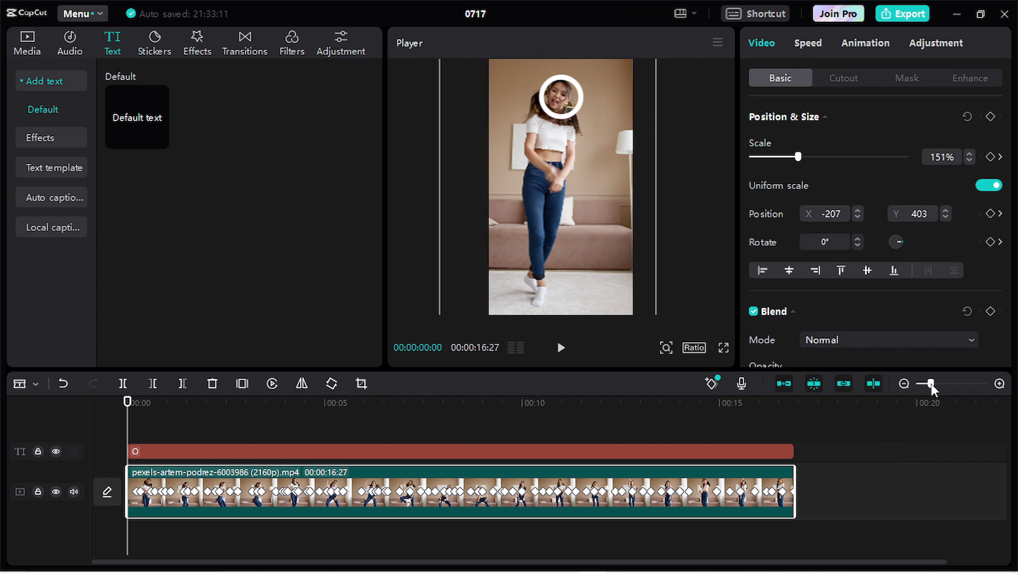
Spread out the timeline, add another position keyframe further along, and play back to check tracking.
{"action": "left_click_drag", "start_coordinate": [931, 383], "coordinate": [933, 383]}
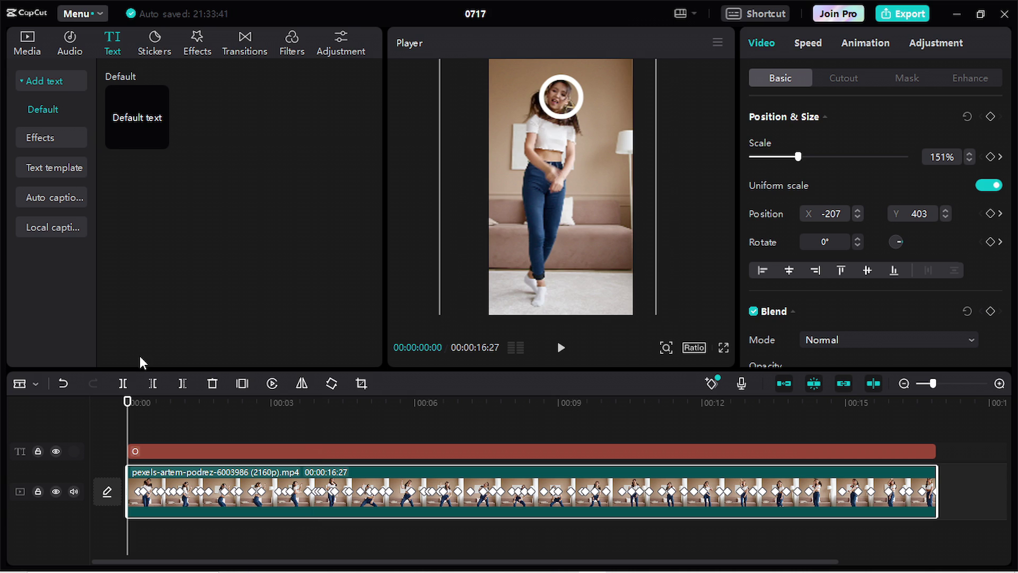
{"action": "key", "text": "space"}
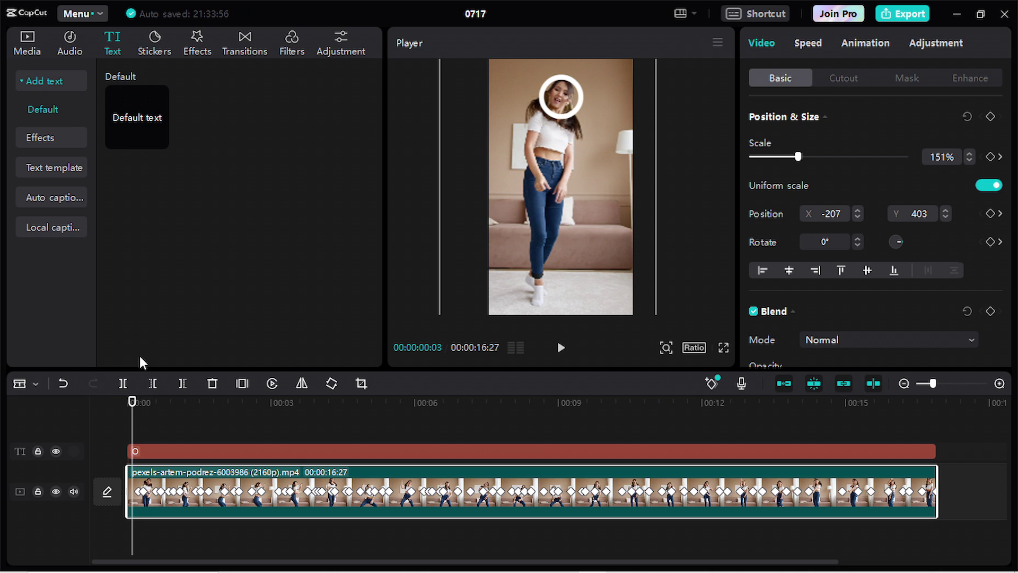
{"action": "left_click", "coordinate": [990, 116]}
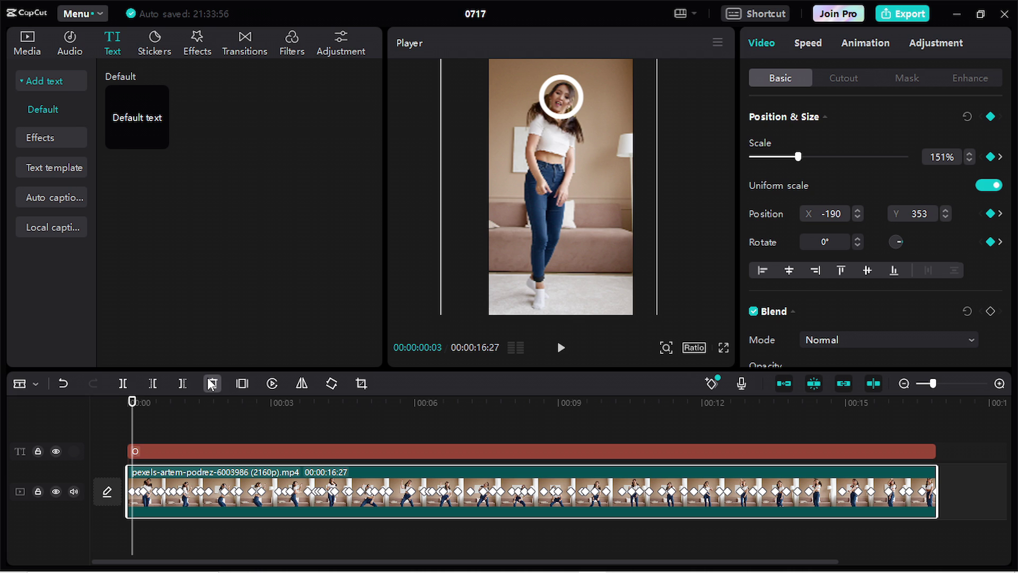
{"action": "key", "text": "Right"}
{"action": "key", "text": "Right"}
{"action": "key", "text": "Right"}
{"action": "key", "text": "Right"}
{"action": "key", "text": "Right"}
{"action": "key", "text": "Right"}
{"action": "key", "text": "Right"}
{"action": "key", "text": "Right"}
{"action": "key", "text": "Right"}
{"action": "key", "text": "Right"}
{"action": "key", "text": "Right"}
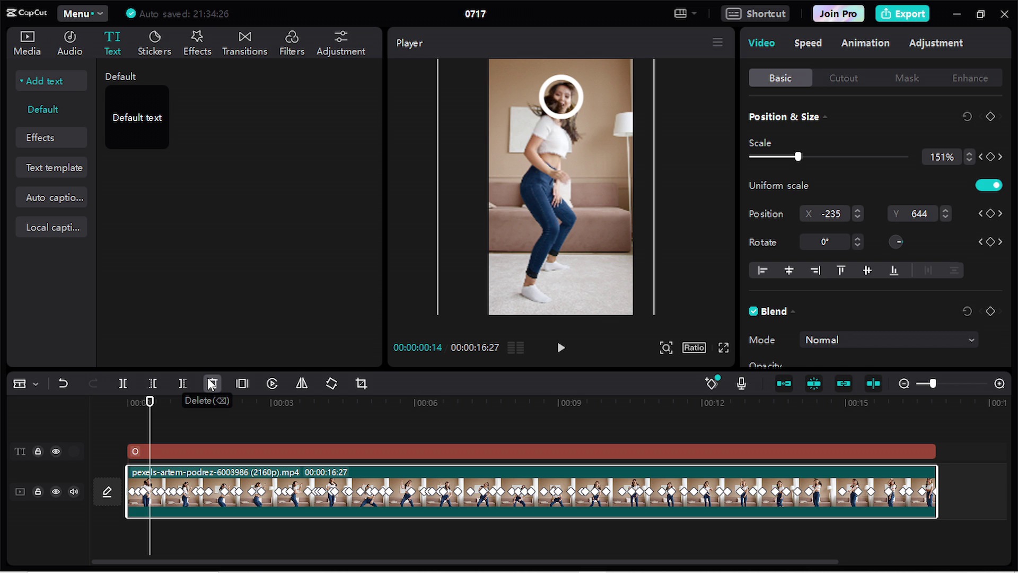
{"action": "key", "text": "space"}
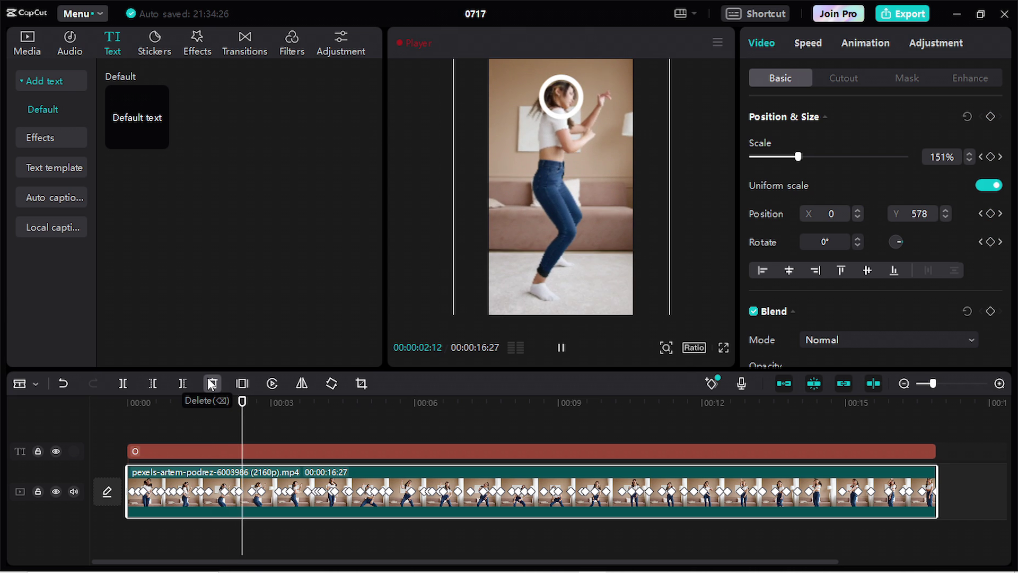
{"action": "key", "text": "space"}
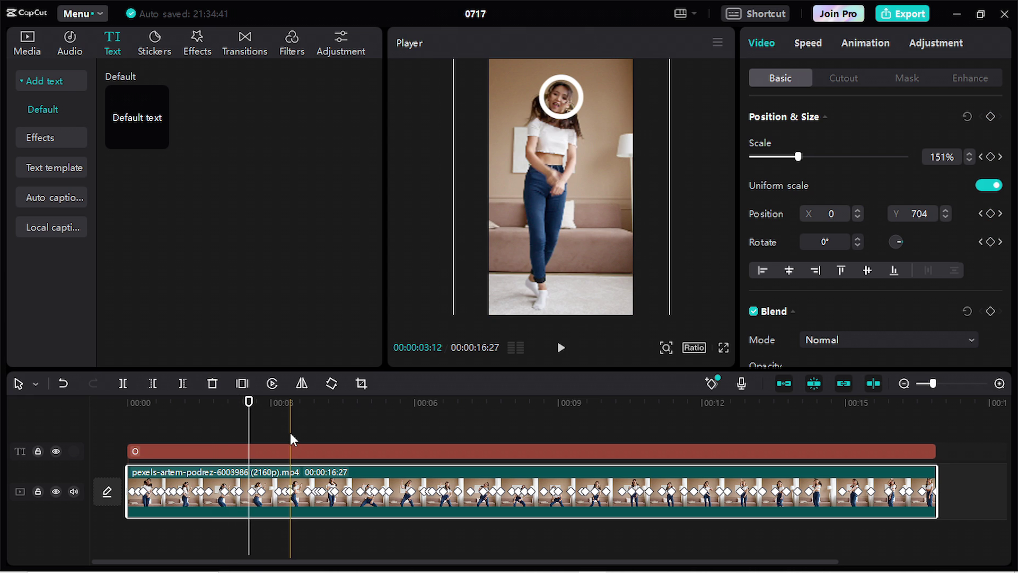
Delete the red circle guide text clip from the timeline.
{"action": "left_click", "coordinate": [261, 454]}
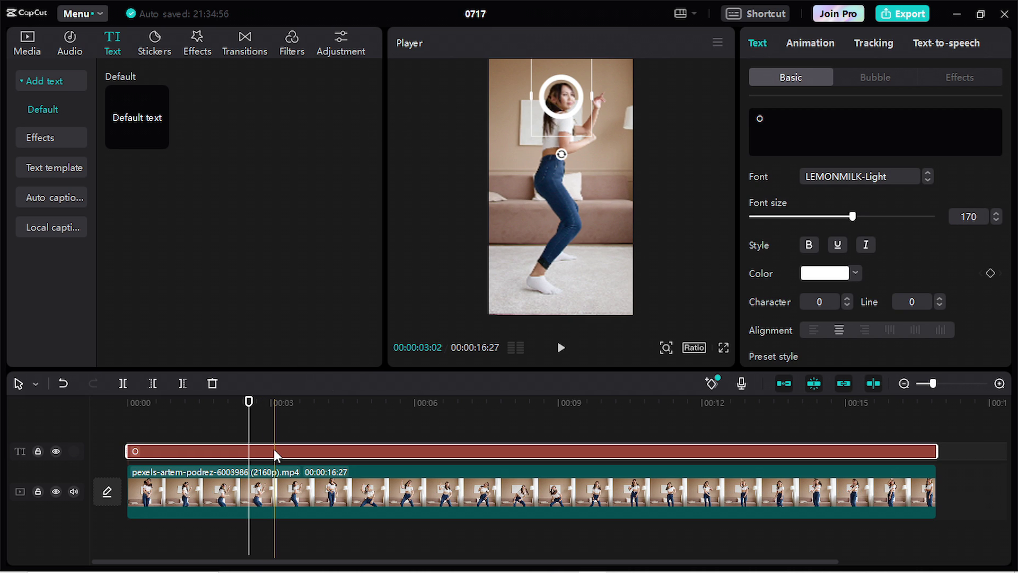
{"action": "key", "text": "Delete"}
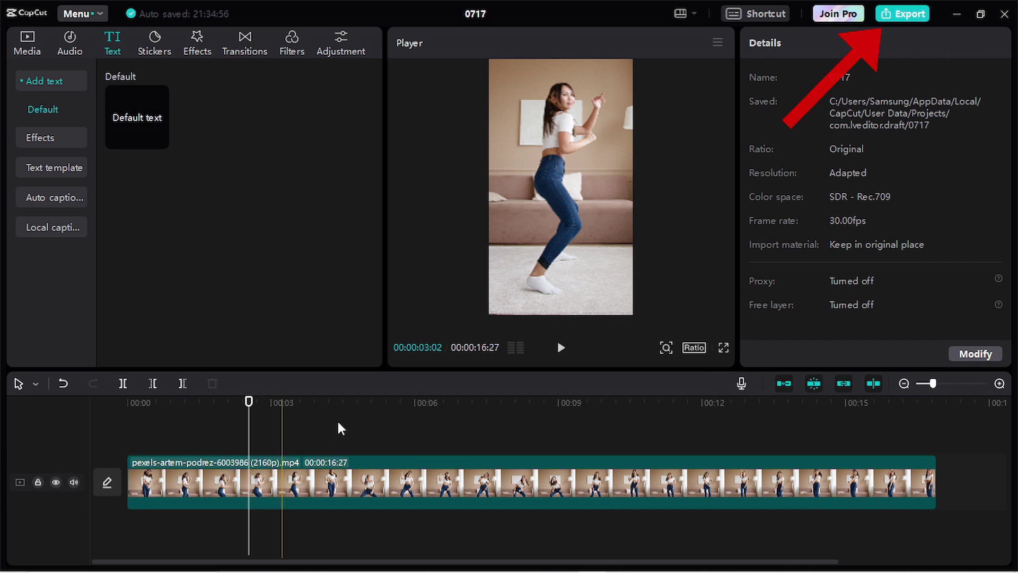
Export the video as '0717' at 1080P, Higher bit rate, 30fps, H.264 MP4.
{"action": "left_click", "coordinate": [893, 12]}
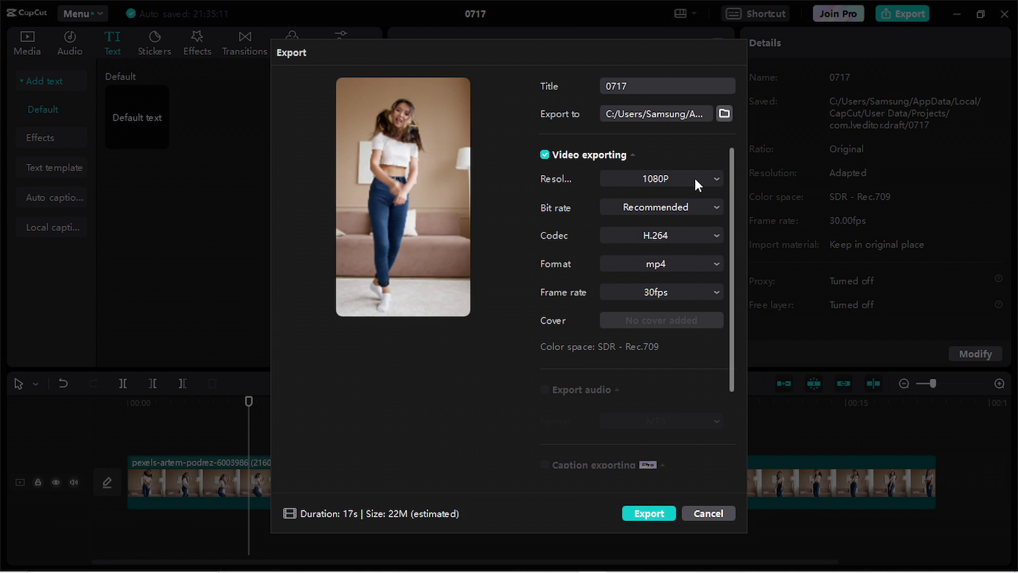
{"action": "left_click", "coordinate": [655, 208]}
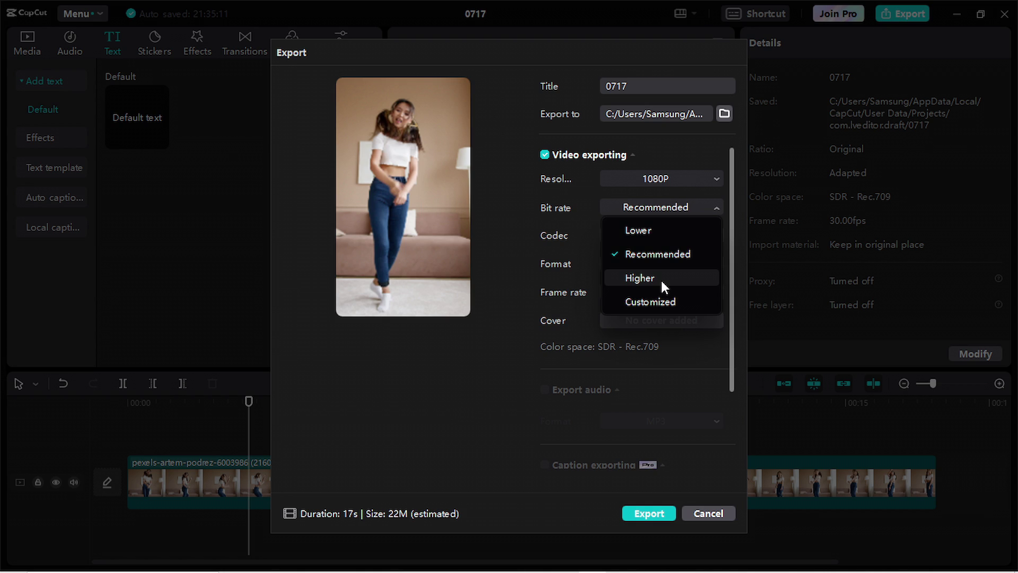
{"action": "left_click", "coordinate": [661, 282]}
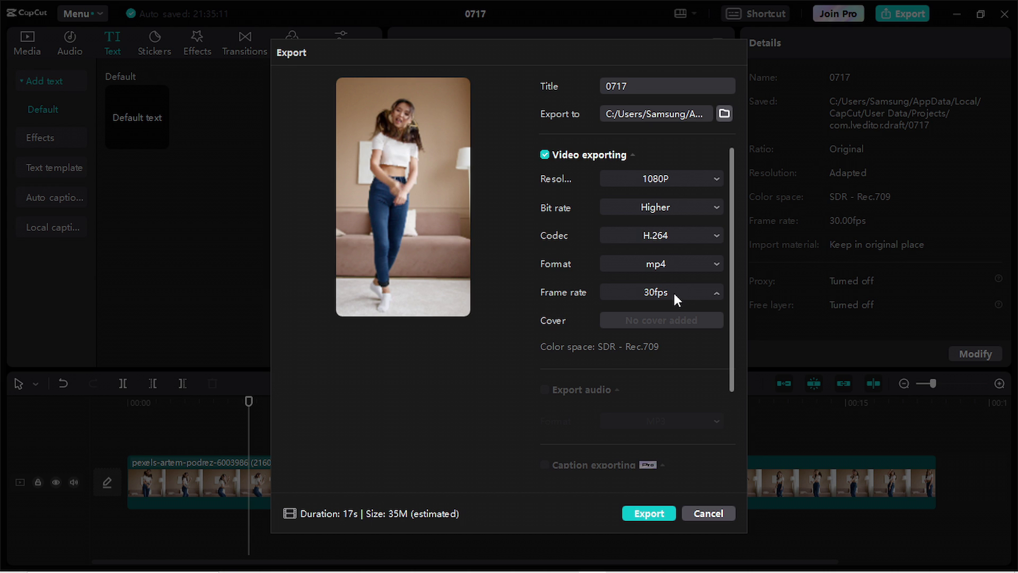
{"action": "left_click", "coordinate": [673, 293]}
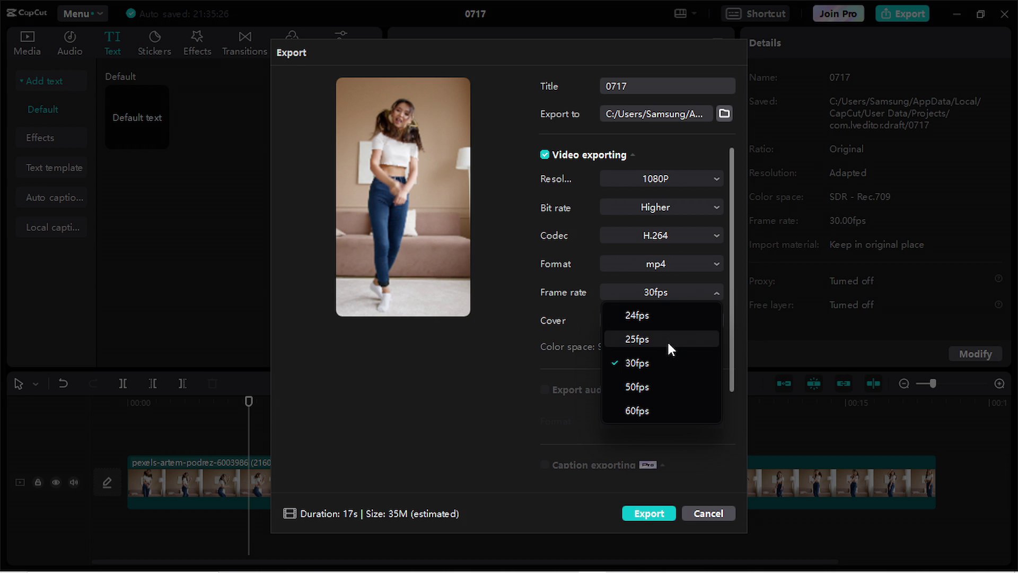
{"action": "left_click", "coordinate": [695, 289]}
{"action": "scroll", "coordinate": [635, 416], "scroll_direction": "down", "scroll_amount": 2}
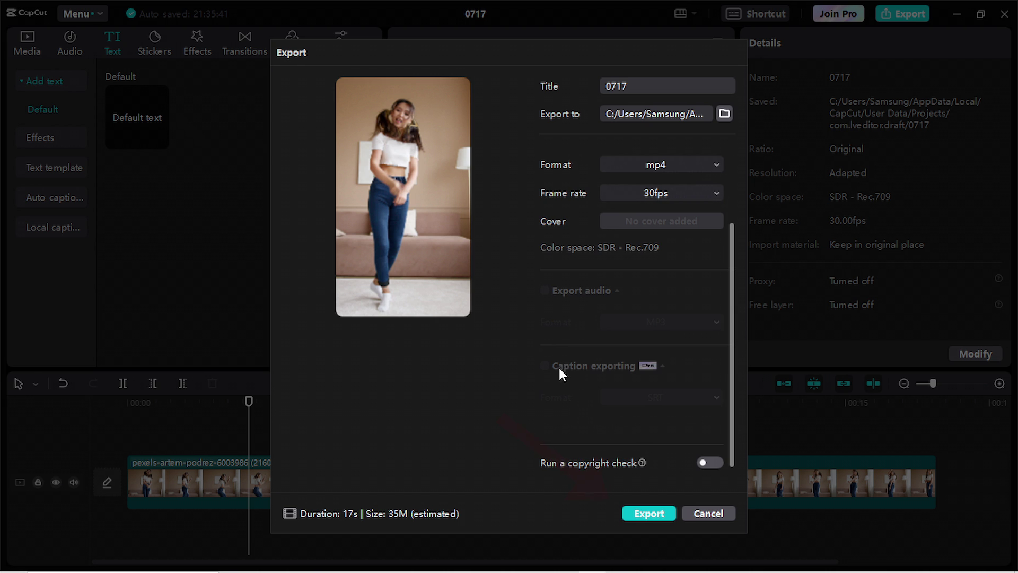
{"action": "left_click", "coordinate": [647, 514]}
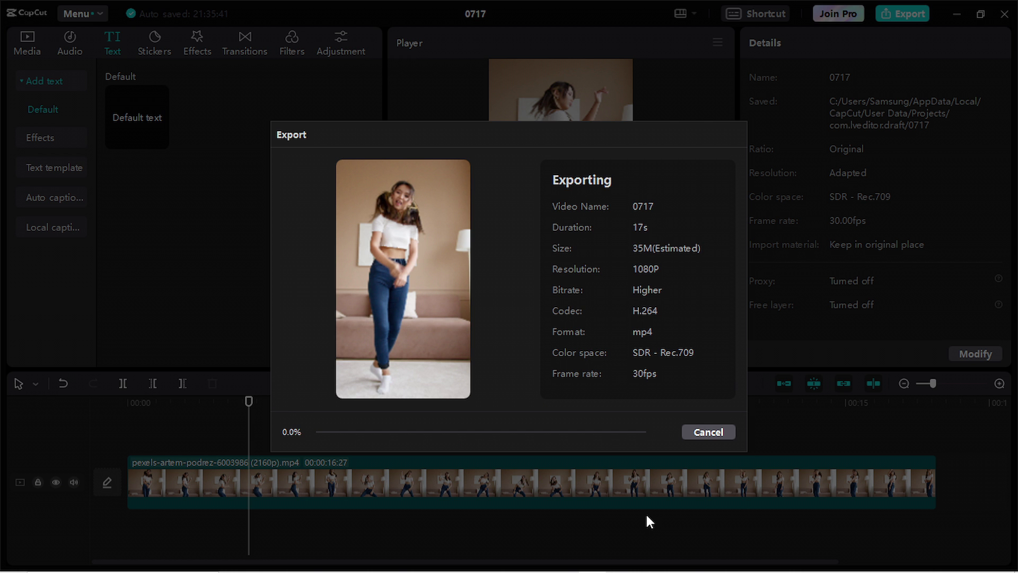